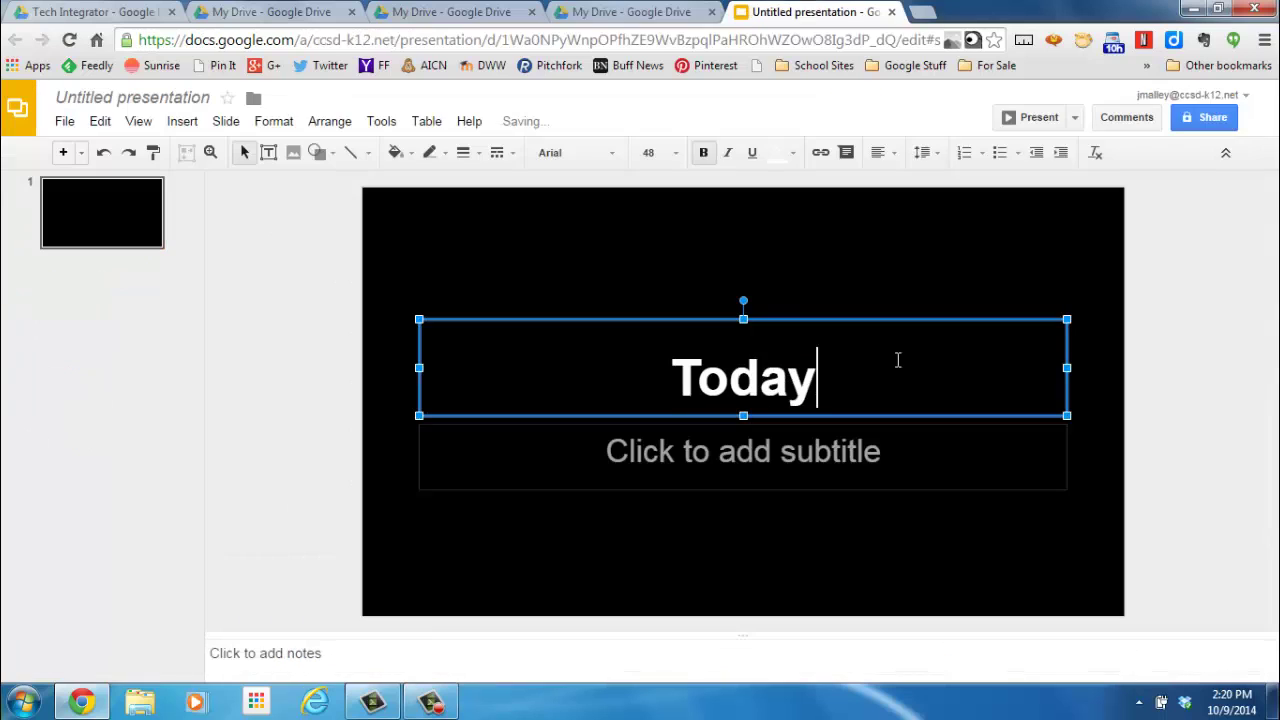
Complete the title slide's heading so it reads "Today's Objectives"
type("'s Objectives")
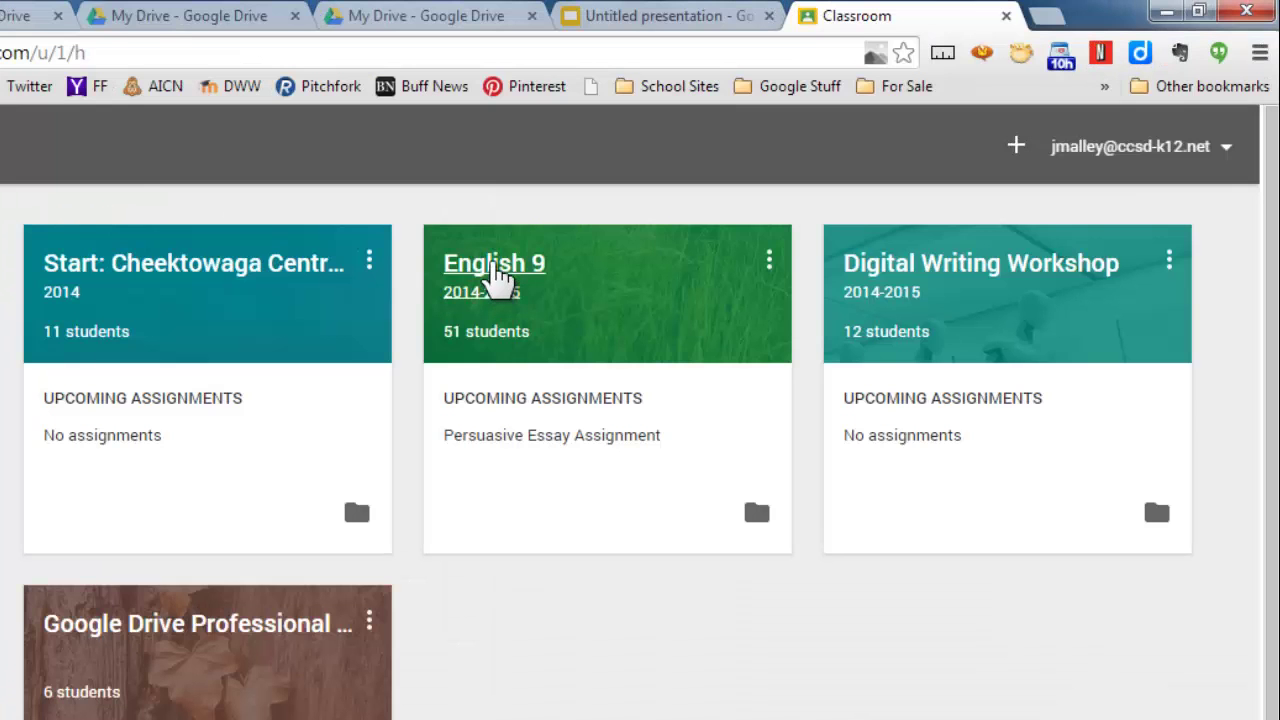
Switch to Google Classroom, open the English 9 class and look through its stream
left_click(494, 268)
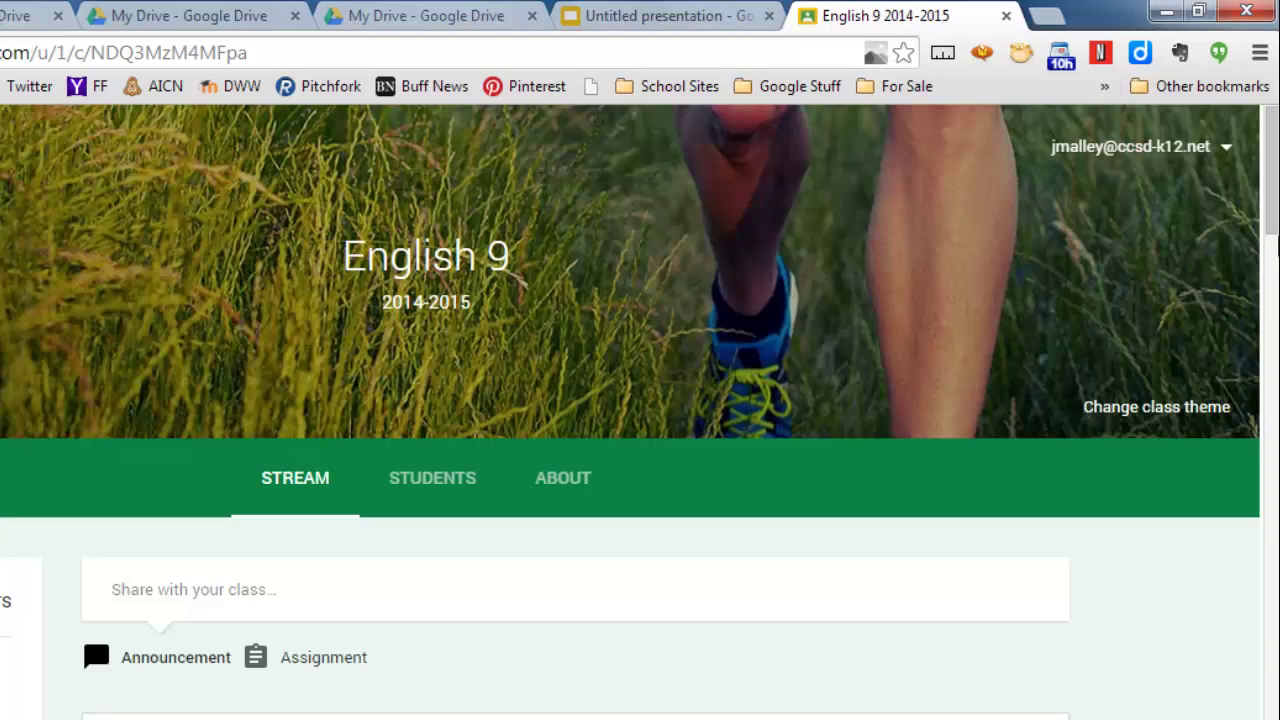
scroll(1274, 245, "down", 1)
left_click_drag(1274, 245, 1273, 300)
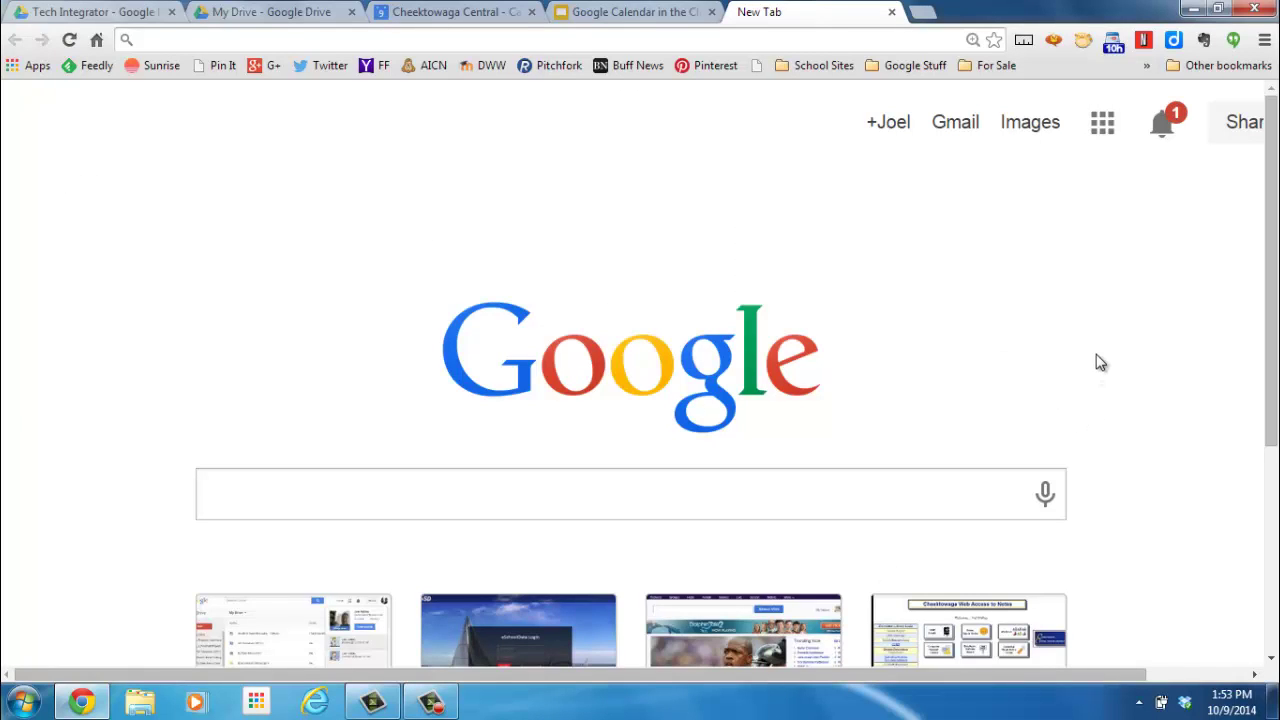
Open Google Calendar from the Google home page's app launcher
left_click(1100, 126)
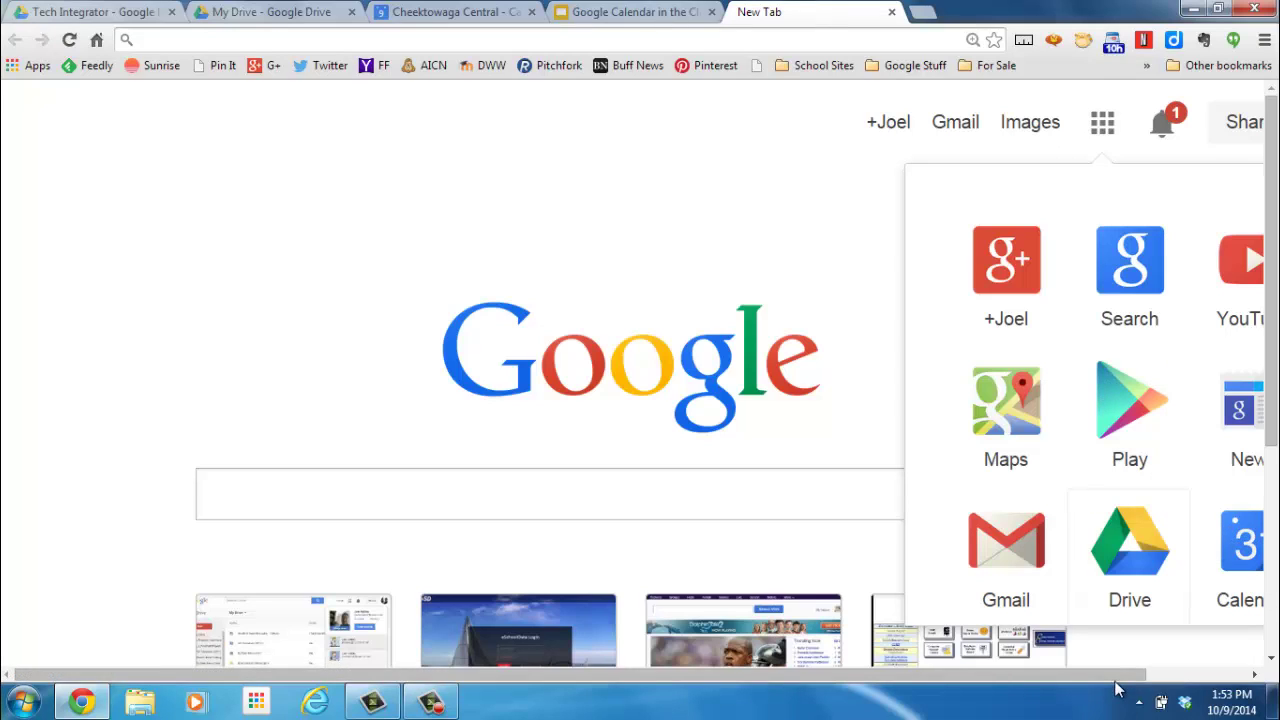
left_click_drag(1118, 680, 1222, 680)
left_click(1163, 556)
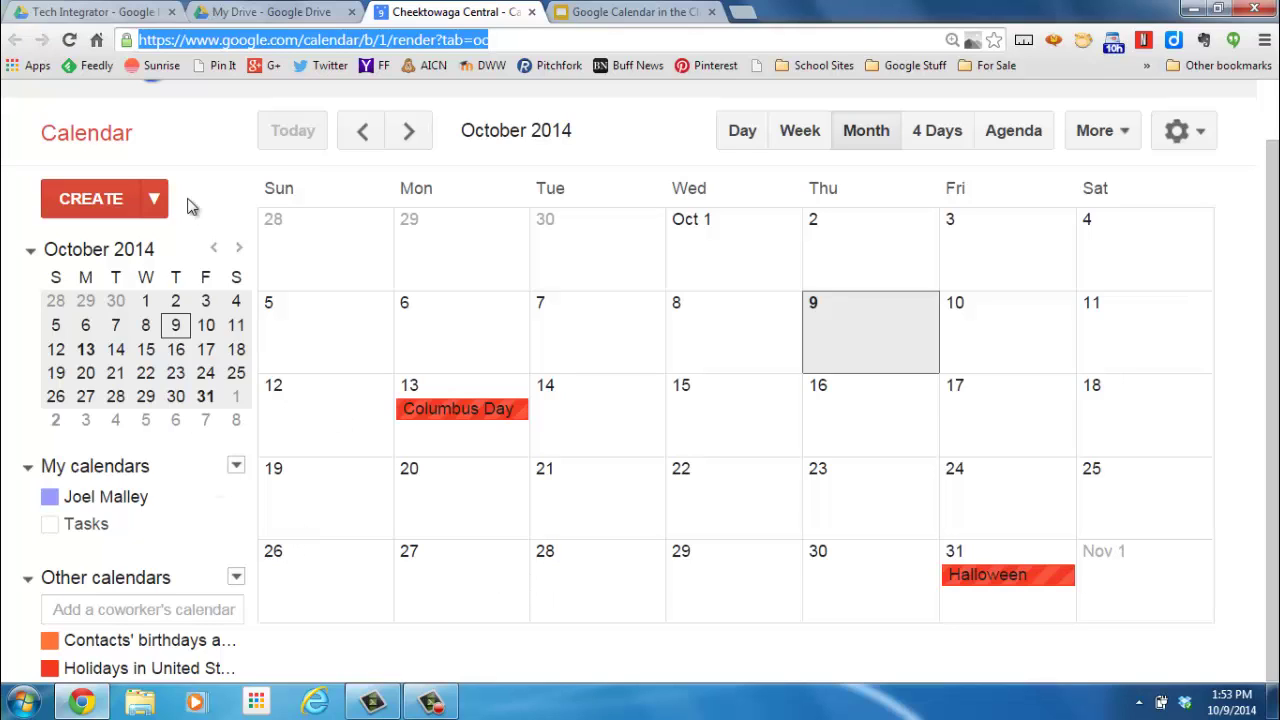
View the Quick Add event box and close it without adding an event
left_click(155, 203)
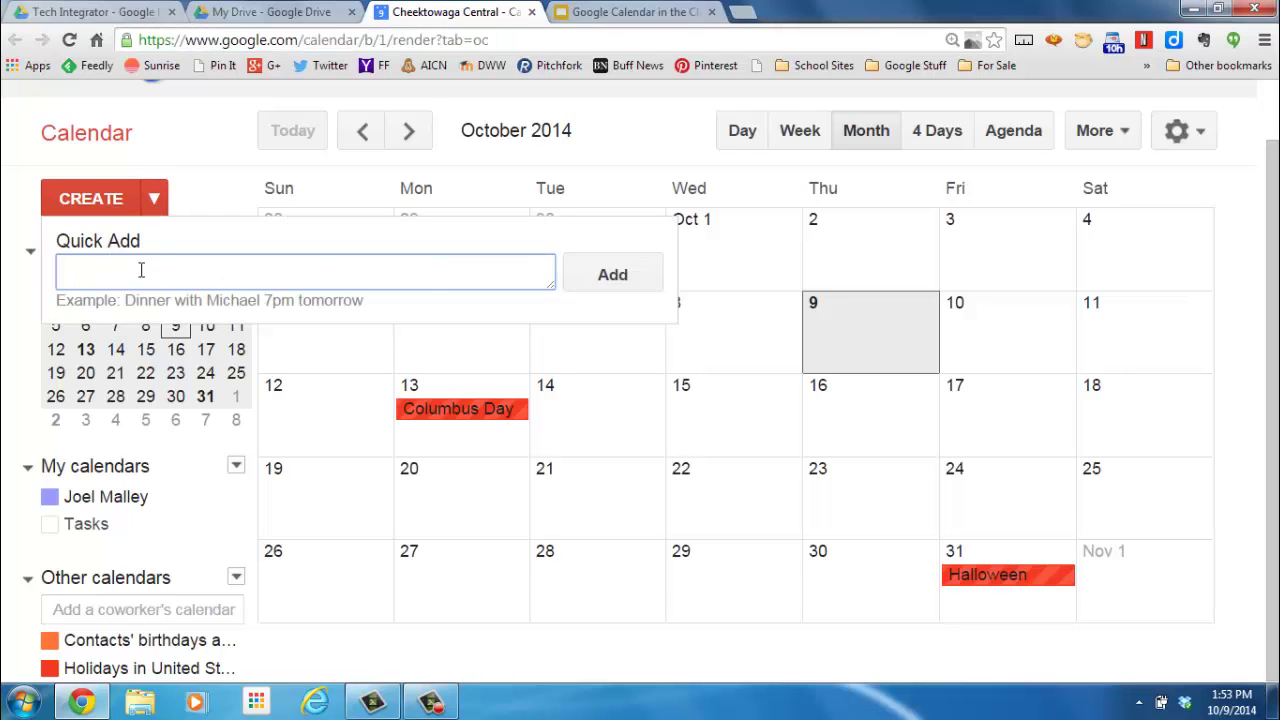
left_click(210, 196)
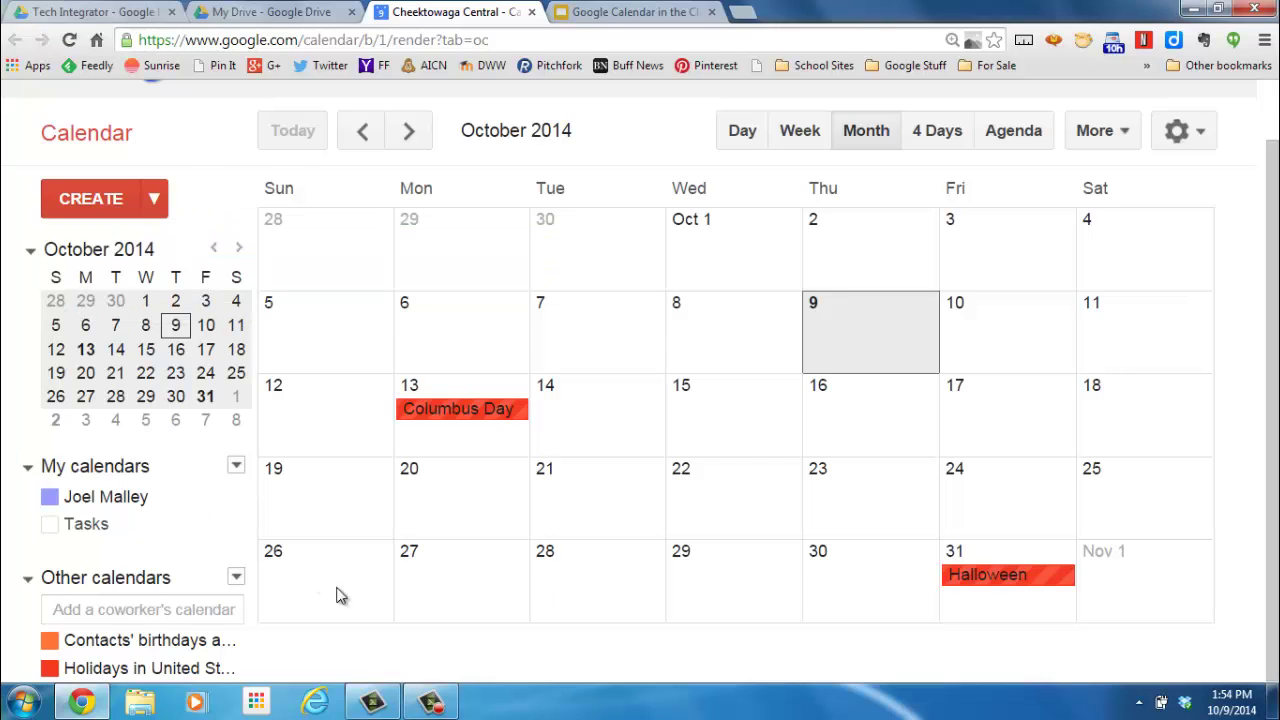
Hide the account owner's personal calendar from the month view
left_click(216, 512)
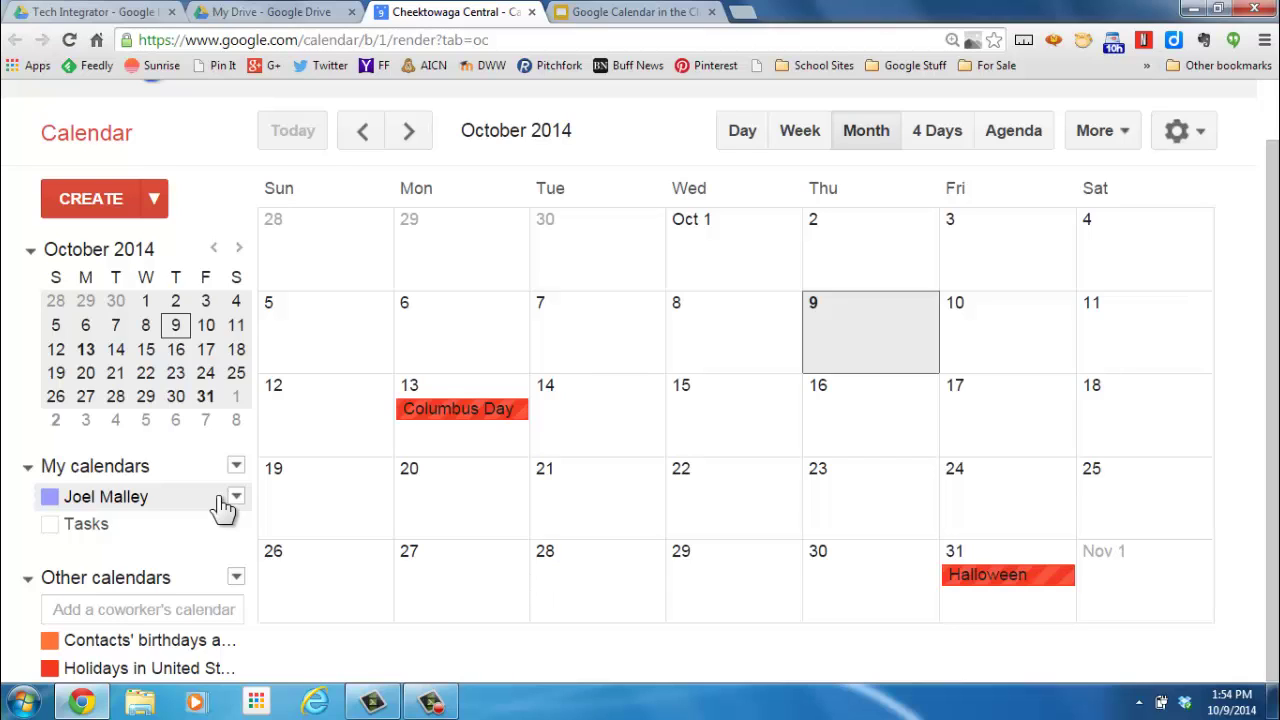
left_click(222, 508)
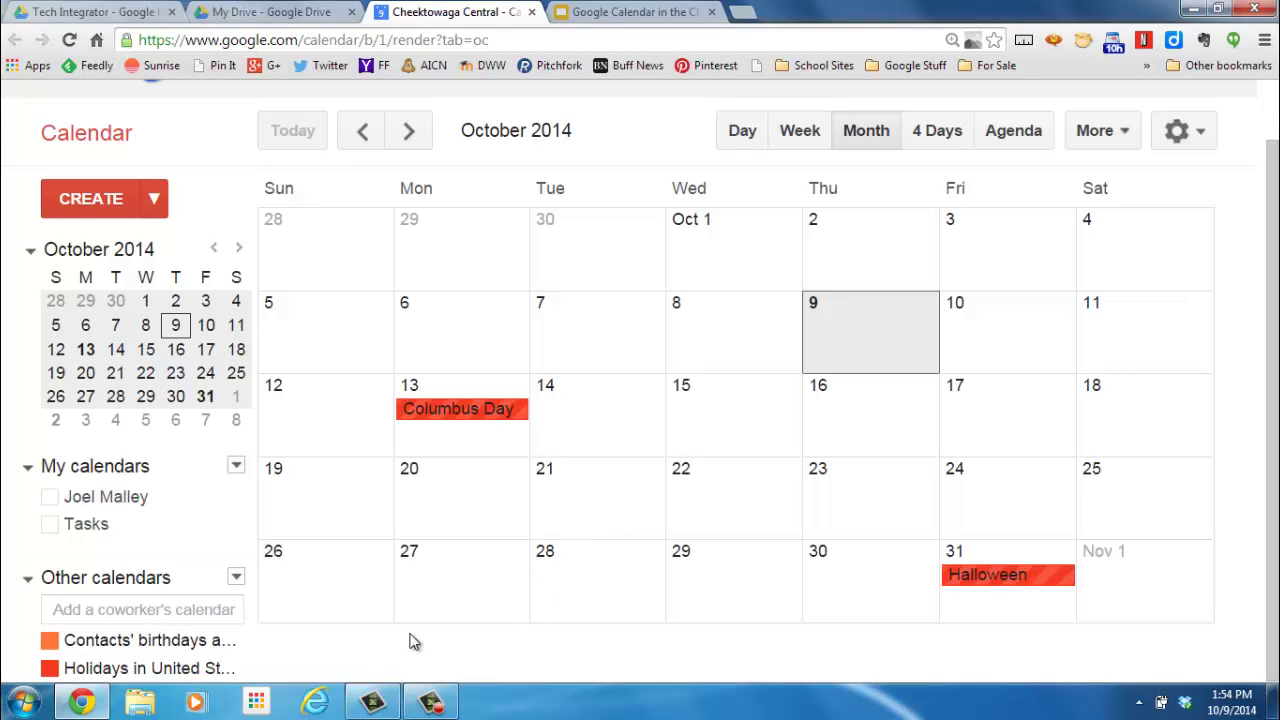
Create a new calendar named "English 9" with the description "This is a calendar for my English 9 classes."
left_click(237, 468)
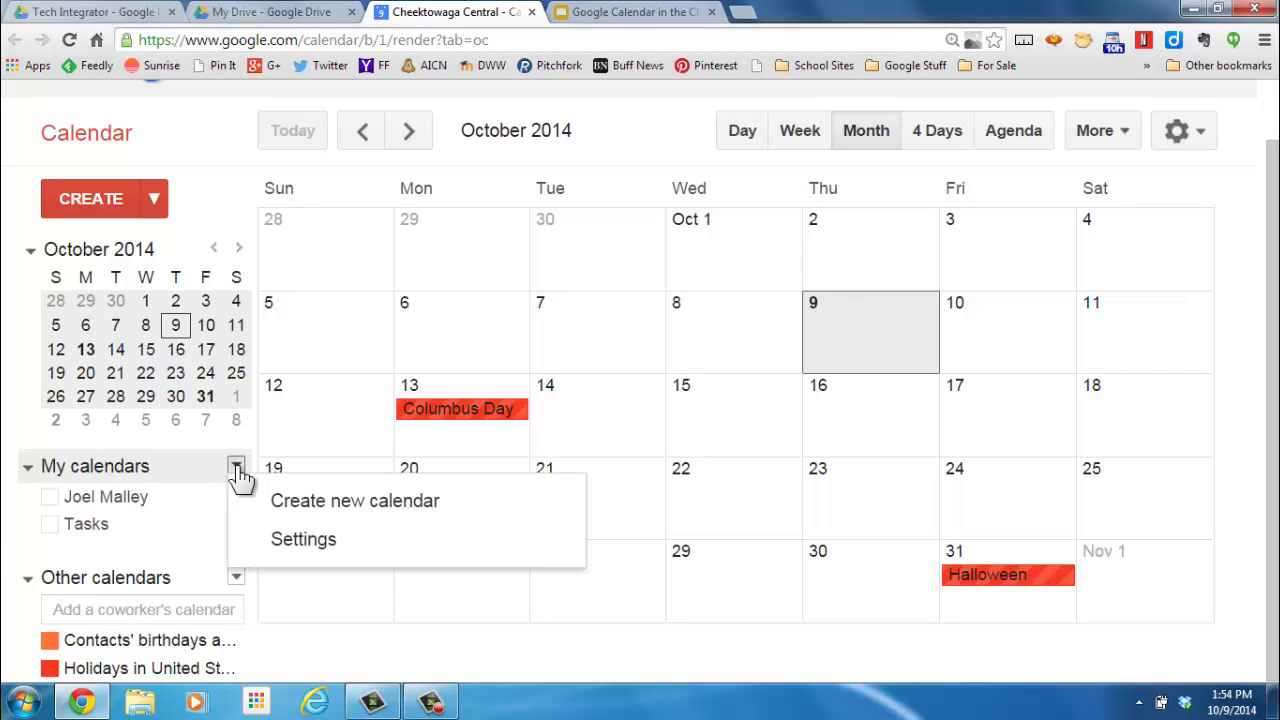
left_click(312, 500)
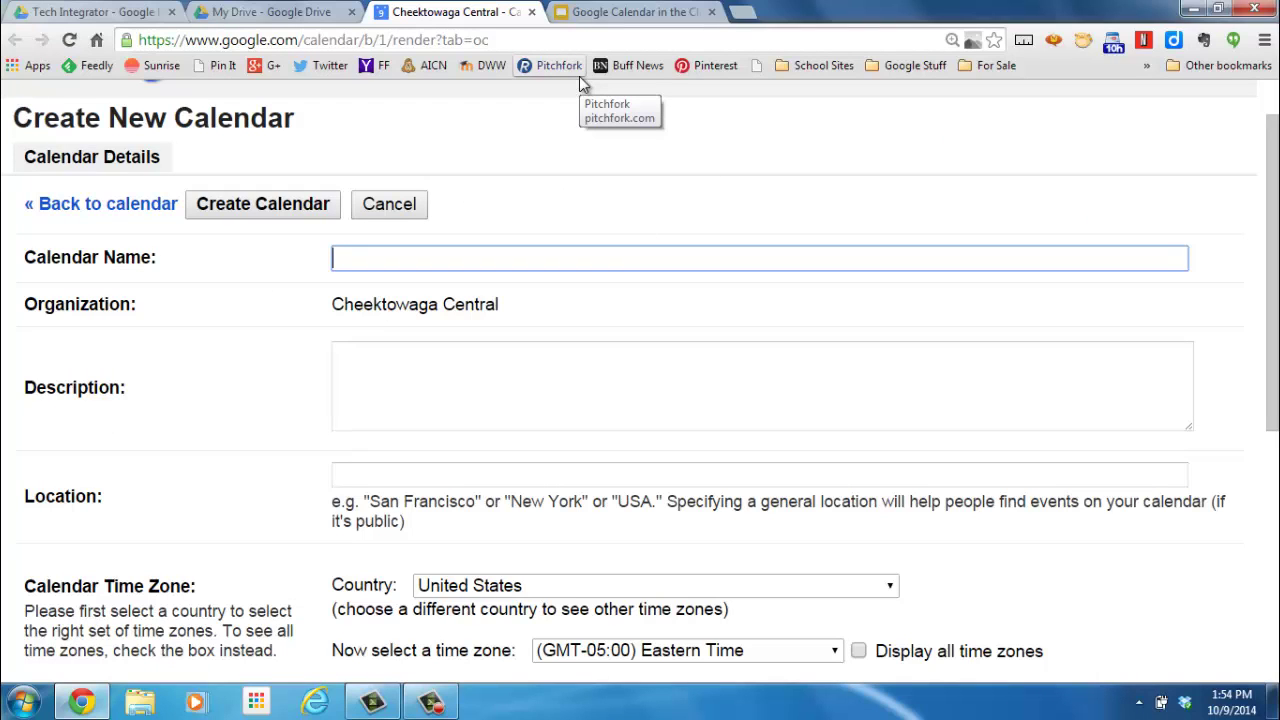
type("English ")
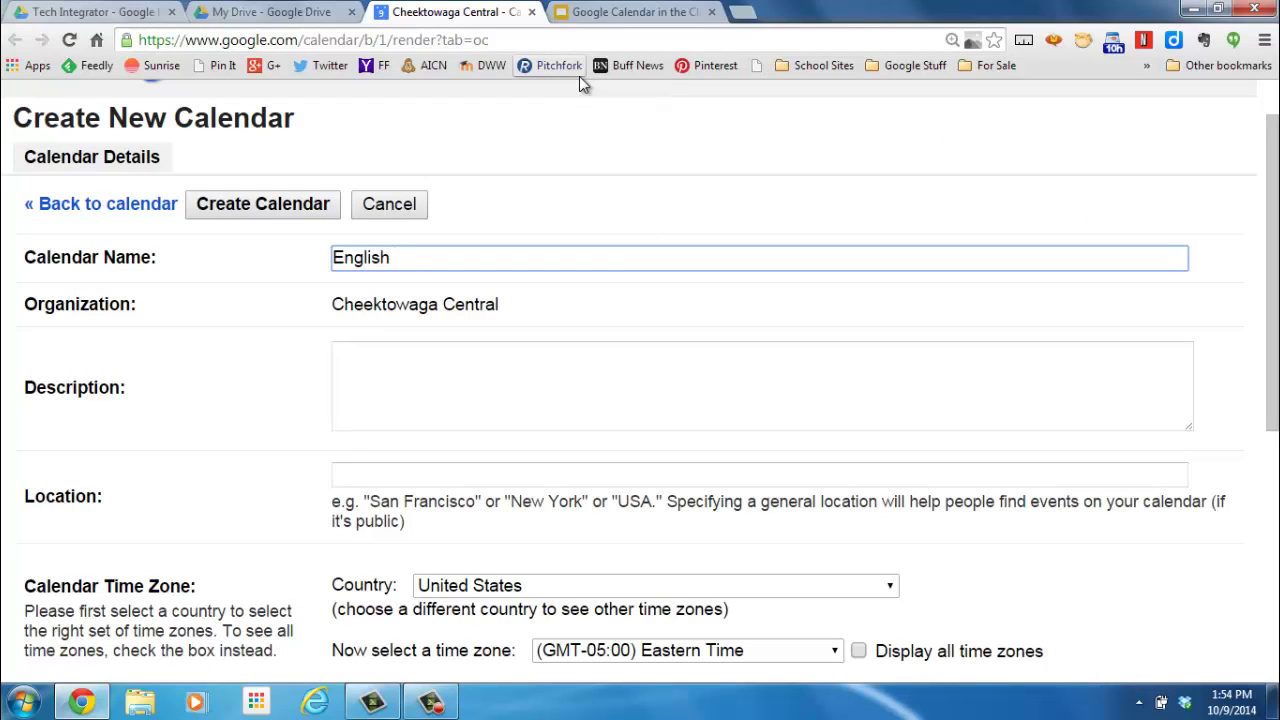
type("9")
key("Tab")
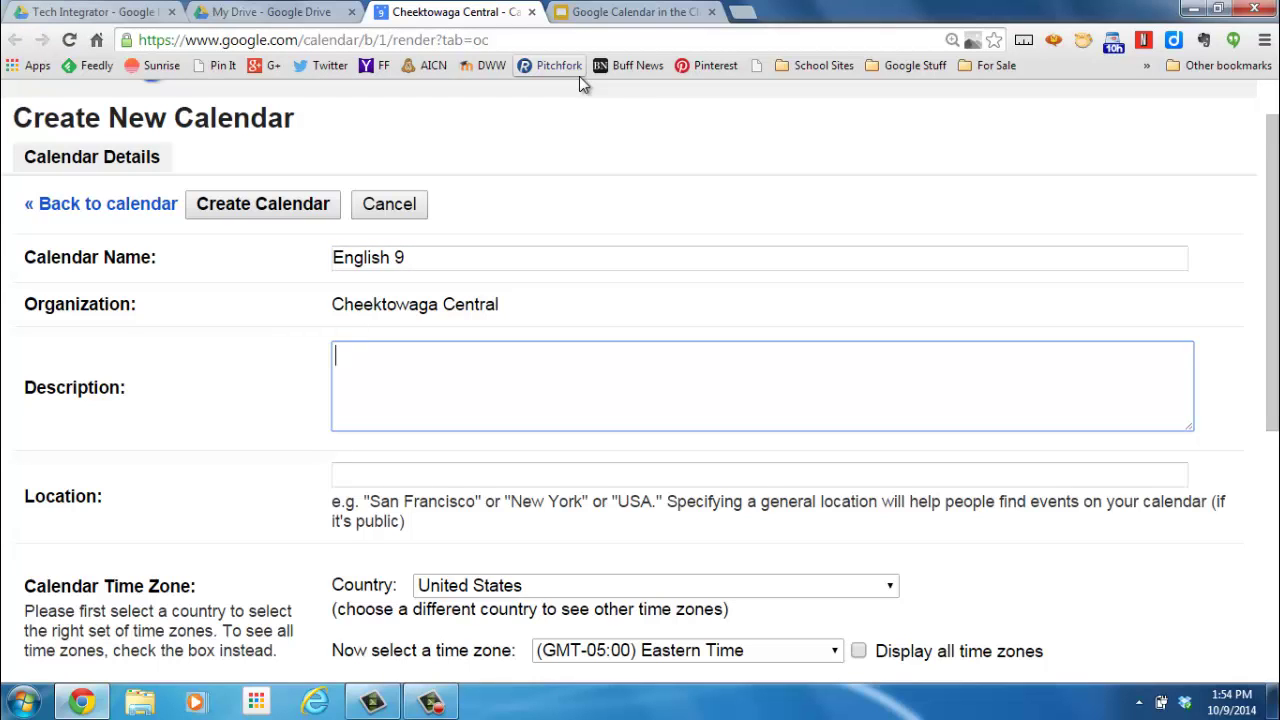
type("This is a calen")
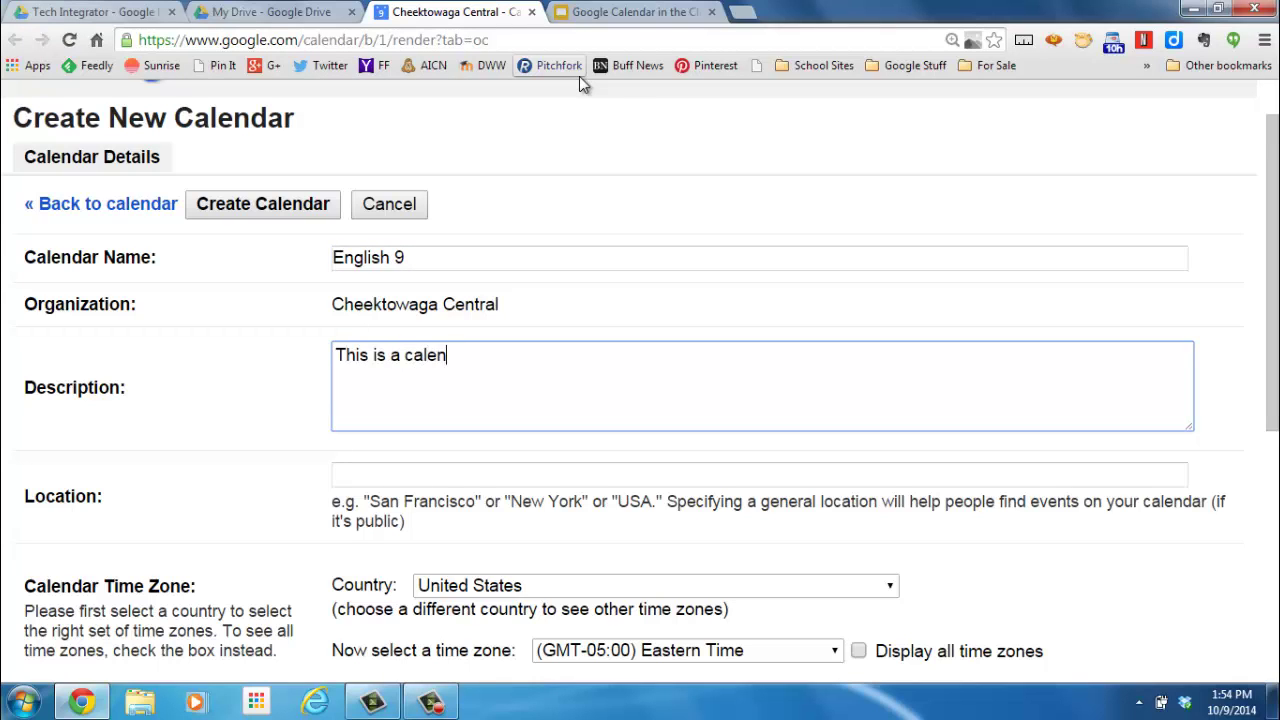
type("dar for my English ")
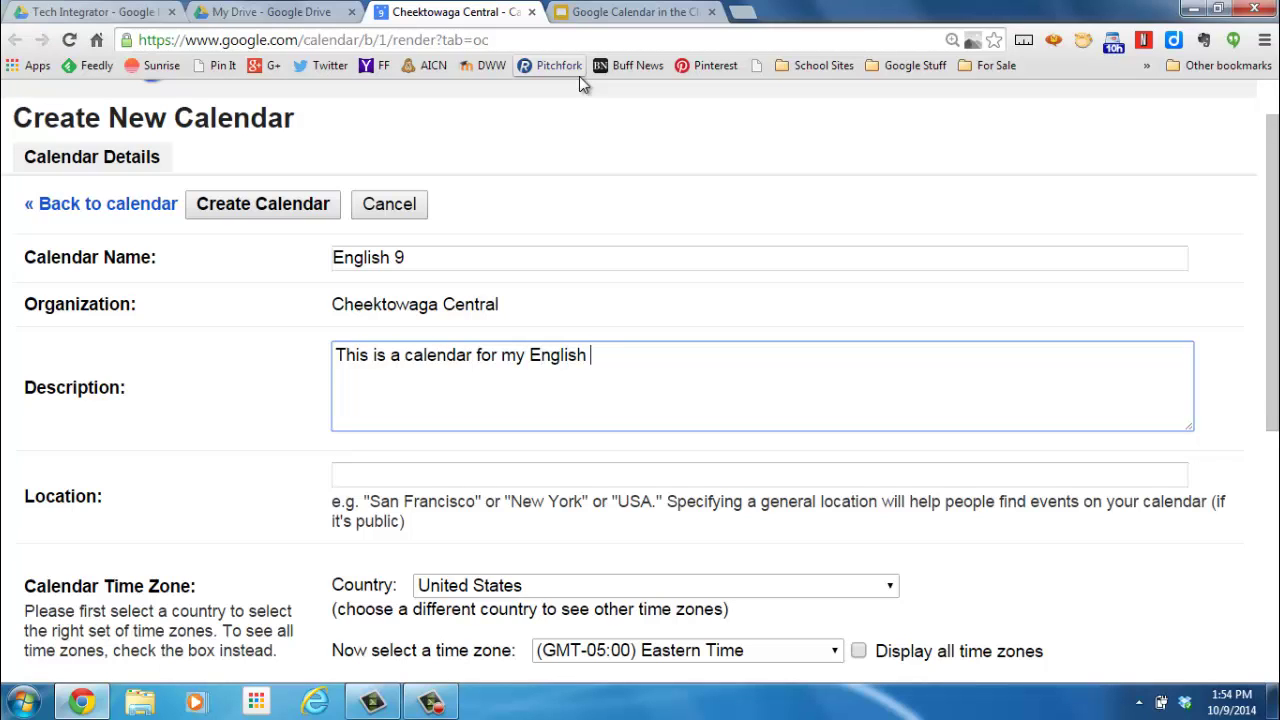
type("9 classes.")
left_click_drag(1272, 311, 1272, 600)
left_click(266, 612)
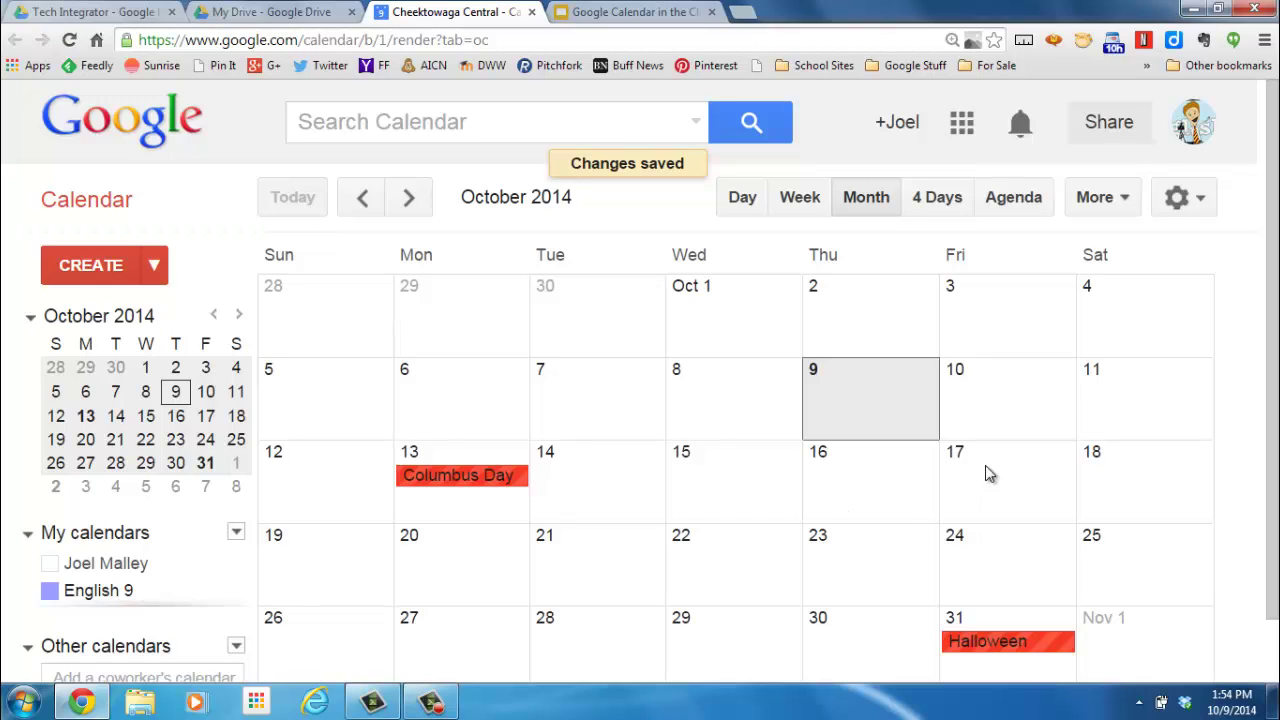
Create an event titled "Essay Due!" on Friday, October 10 in the English 9 calendar
left_click(1000, 390)
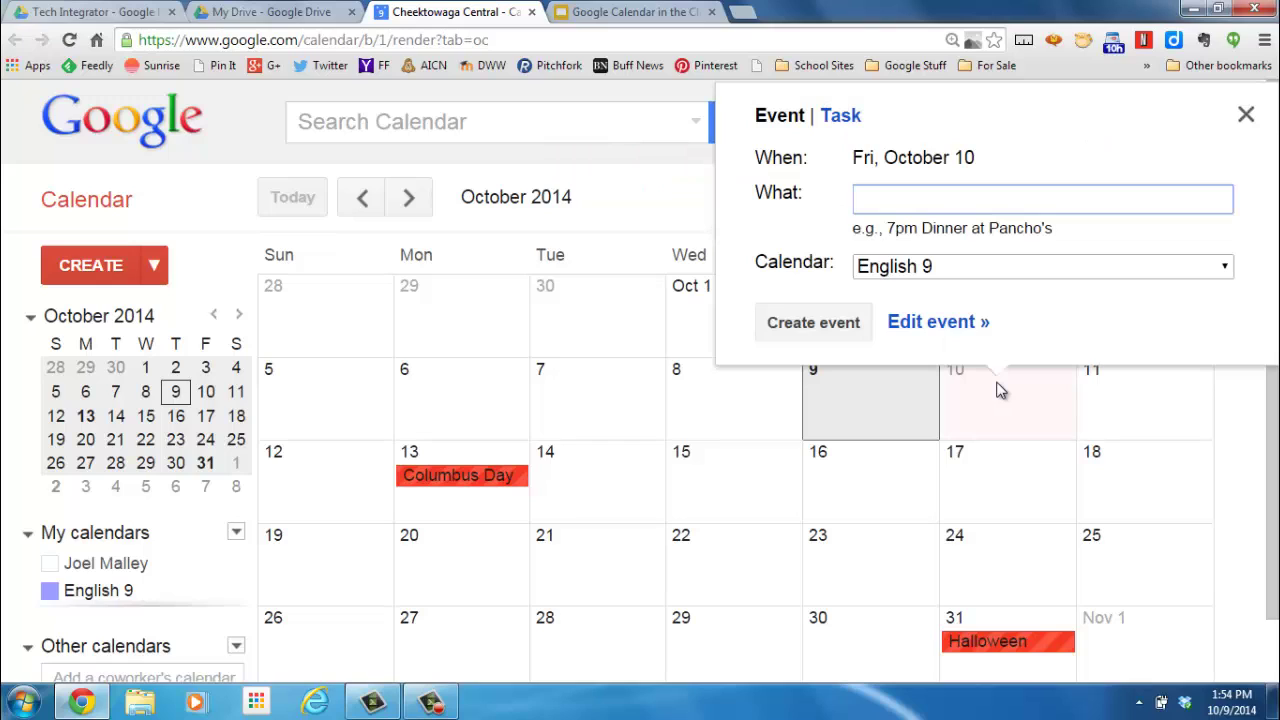
type("Essay Ed")
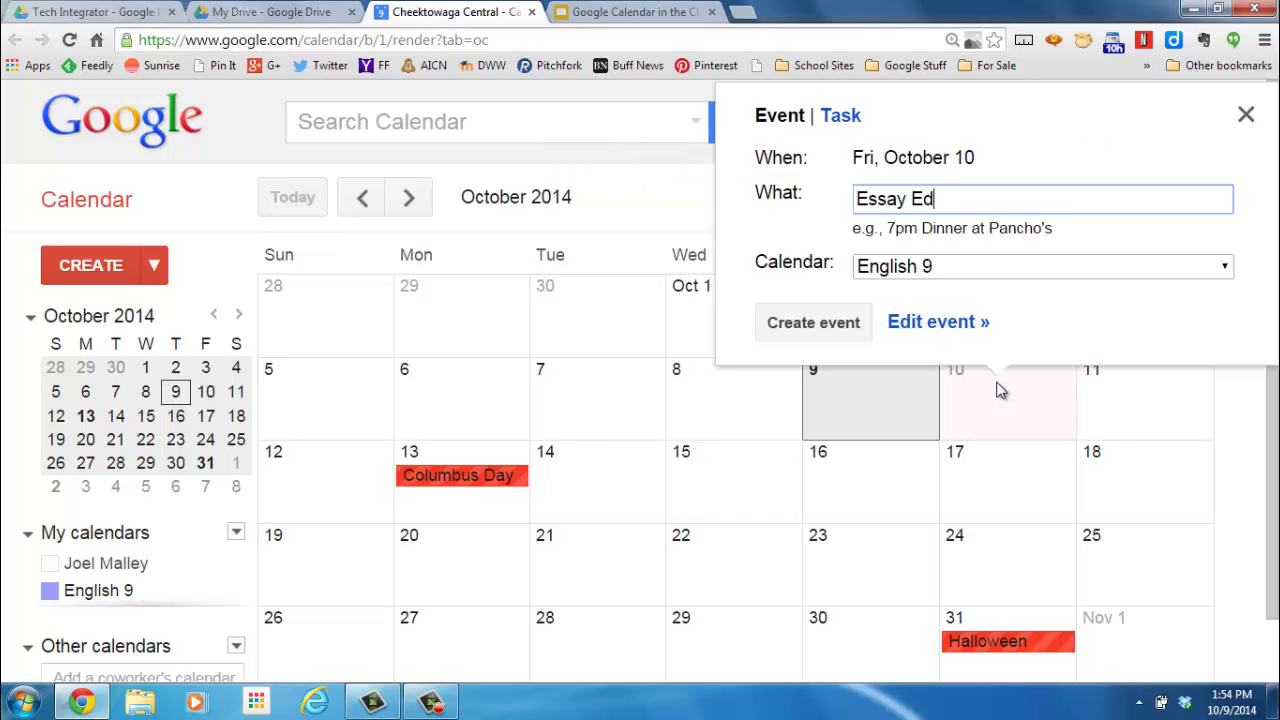
key("BackSpace")
key("BackSpace")
type("Due!")
left_click(813, 325)
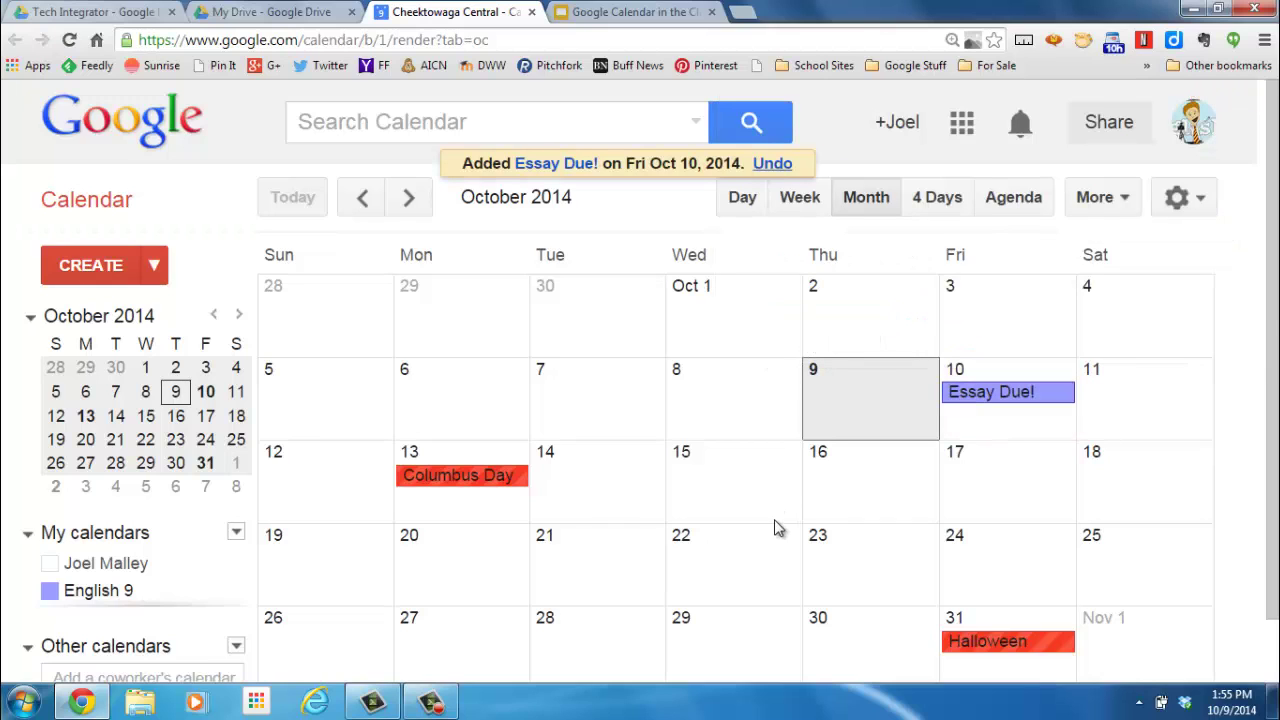
Create an event titled "Unit Test - Shakes" on Friday, October 17 in the English 9 calendar
left_click(975, 490)
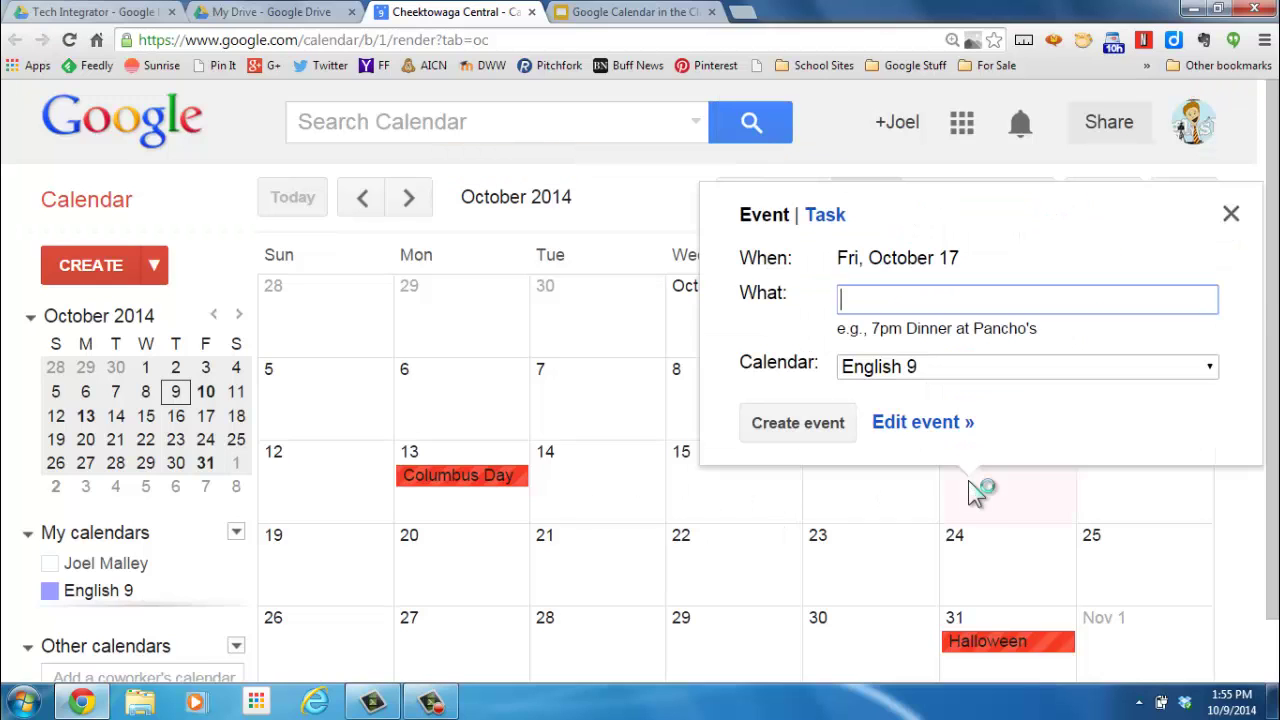
type("Test")
key("BackSpace")
key("BackSpace")
key("BackSpace")
key("BackSpace")
key("BackSpace")
type("Unit Test - Shakes")
key("Return")
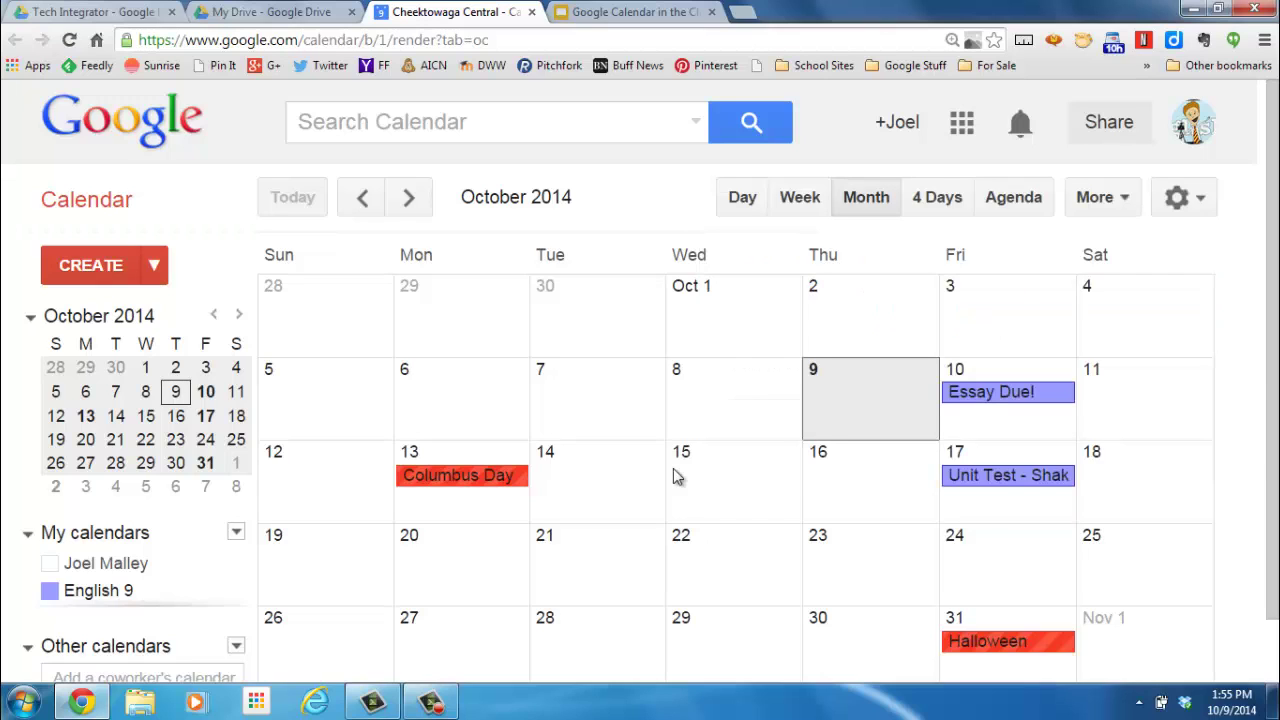
Examine the full editing page of the "Essay Due!" event and return to the month view
left_click(993, 402)
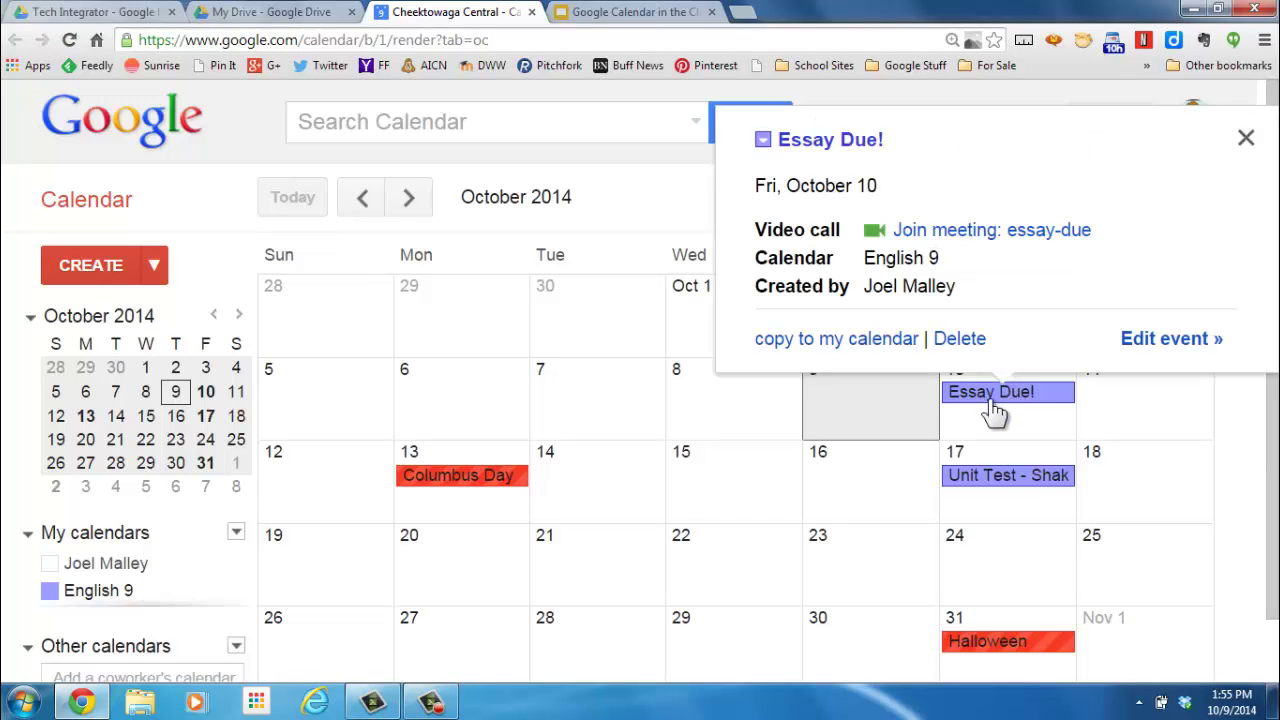
left_click(1170, 338)
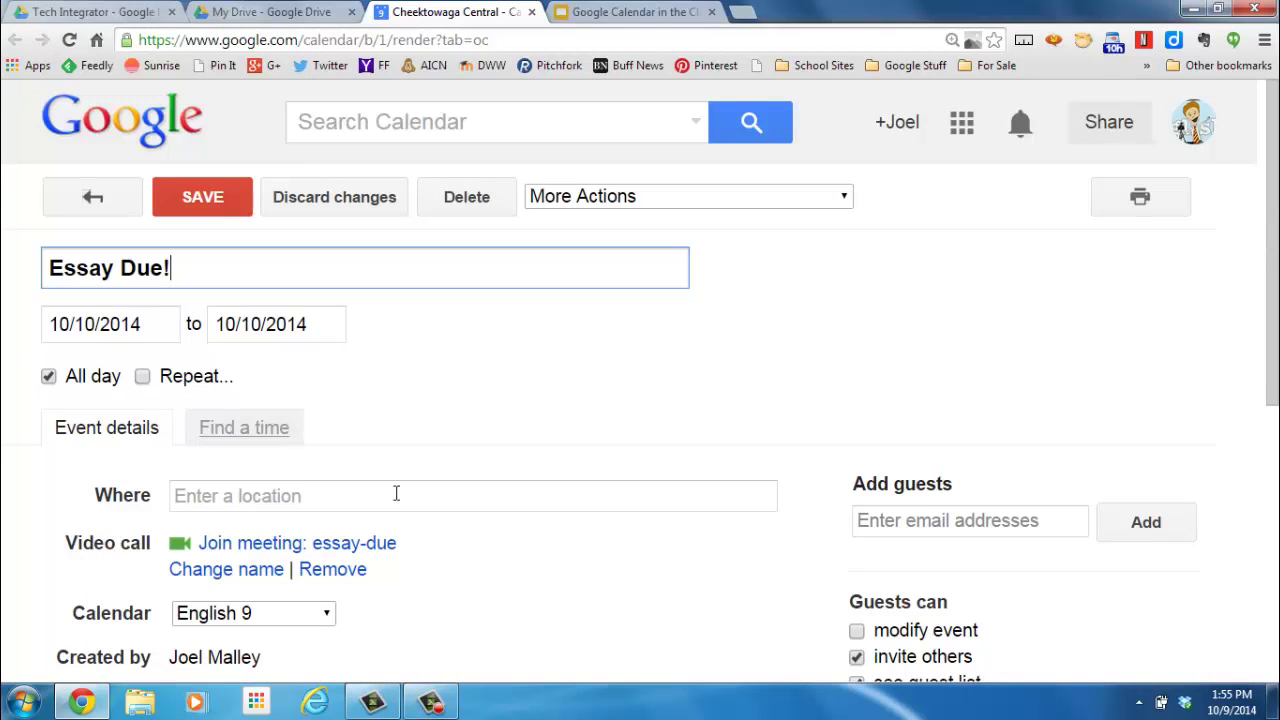
left_click(105, 202)
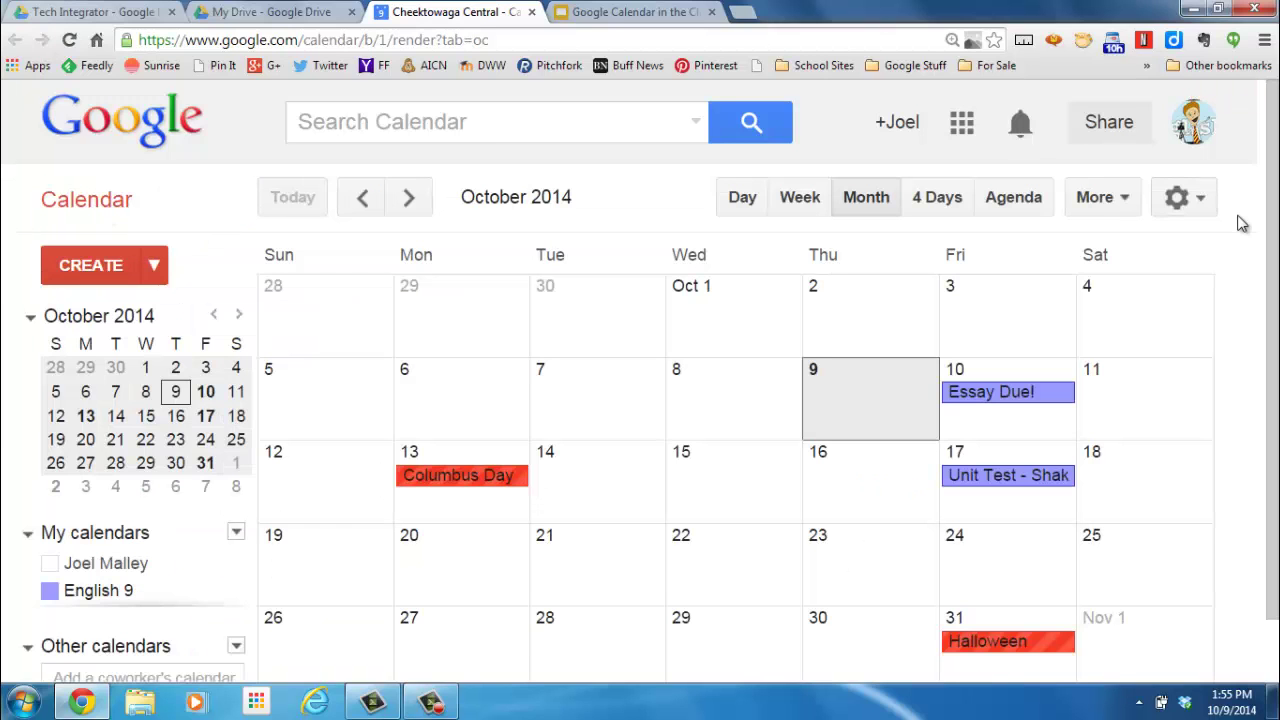